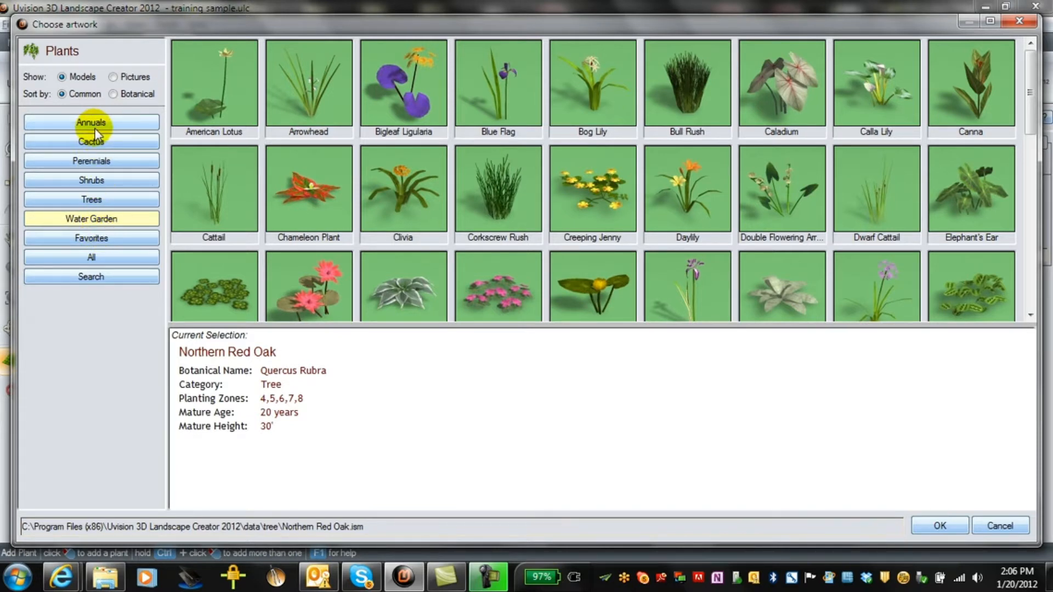
Step: Show the plant artwork as pictures and look through the shrubs category
{"action": "left_click", "coordinate": [112, 77]}
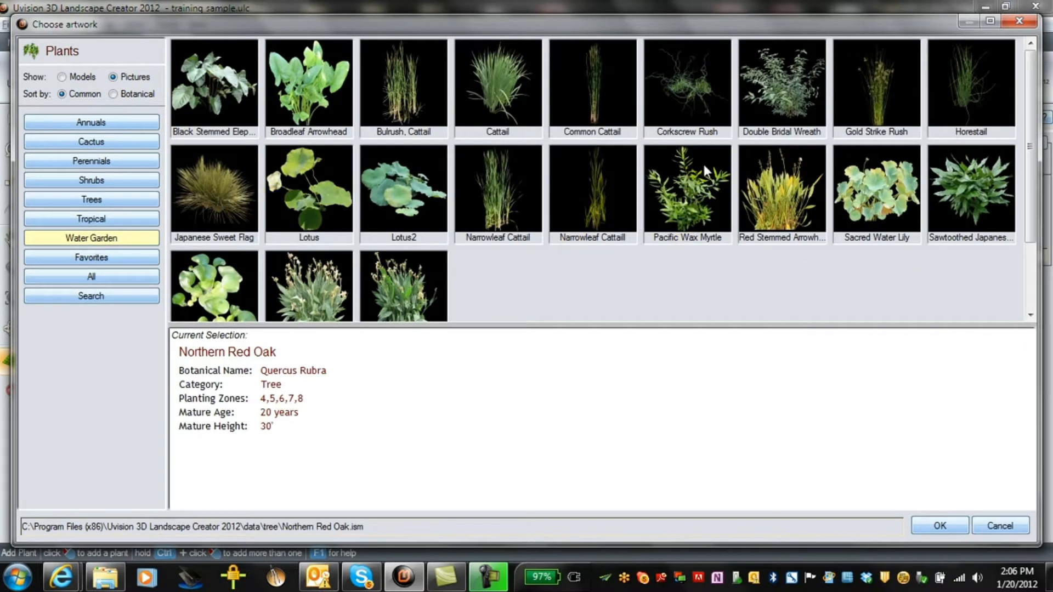
{"action": "left_click", "coordinate": [110, 180]}
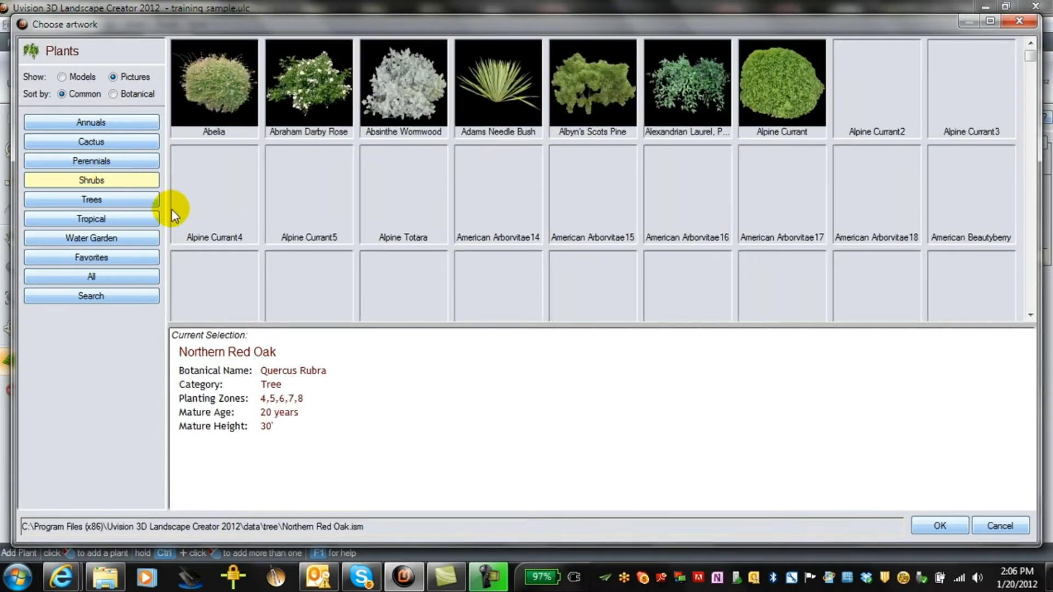
{"action": "scroll", "coordinate": [475, 220], "scroll_direction": "down", "scroll_amount": 10}
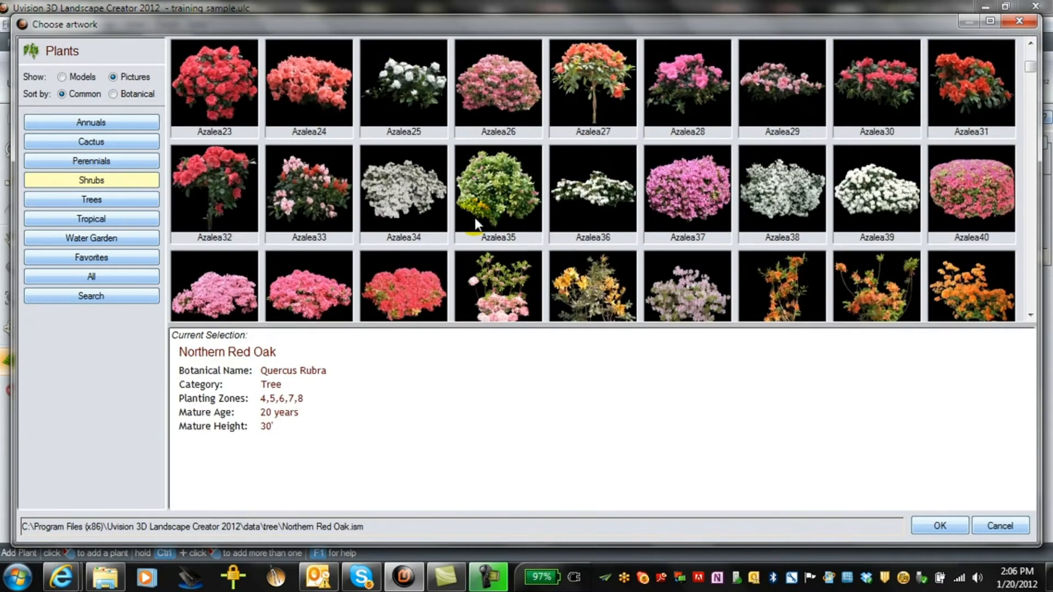
{"action": "scroll", "coordinate": [474, 217], "scroll_direction": "down", "scroll_amount": 10}
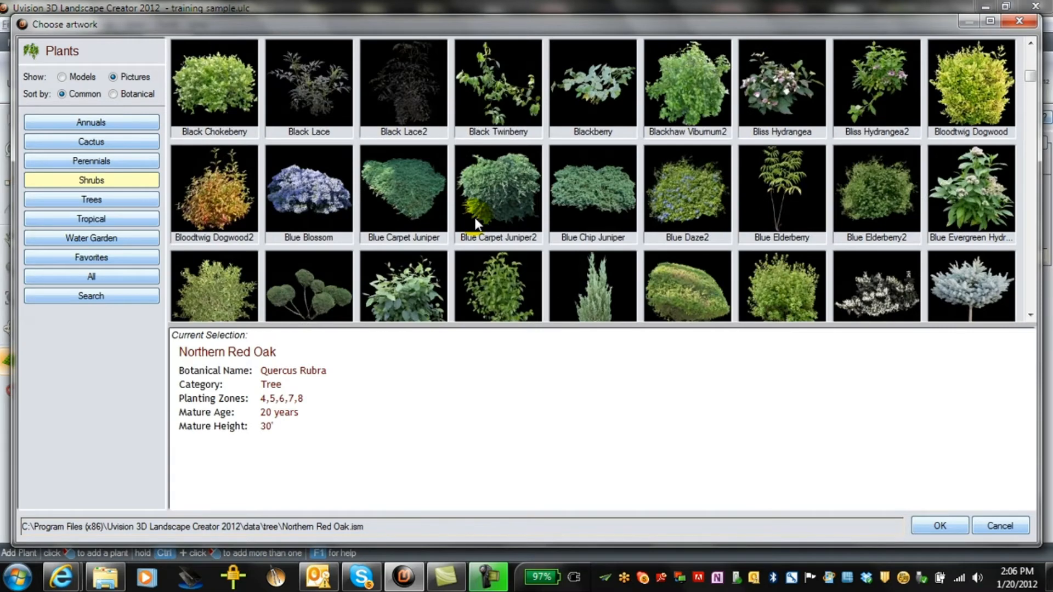
{"action": "scroll", "coordinate": [475, 216], "scroll_direction": "down", "scroll_amount": 5}
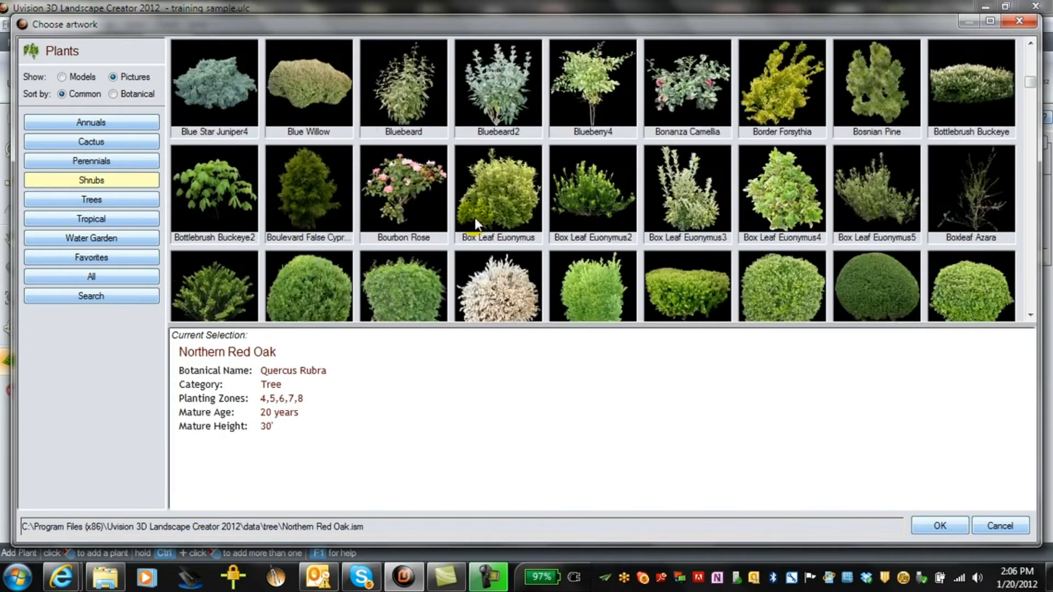
{"action": "scroll", "coordinate": [475, 217], "scroll_direction": "down", "scroll_amount": 5}
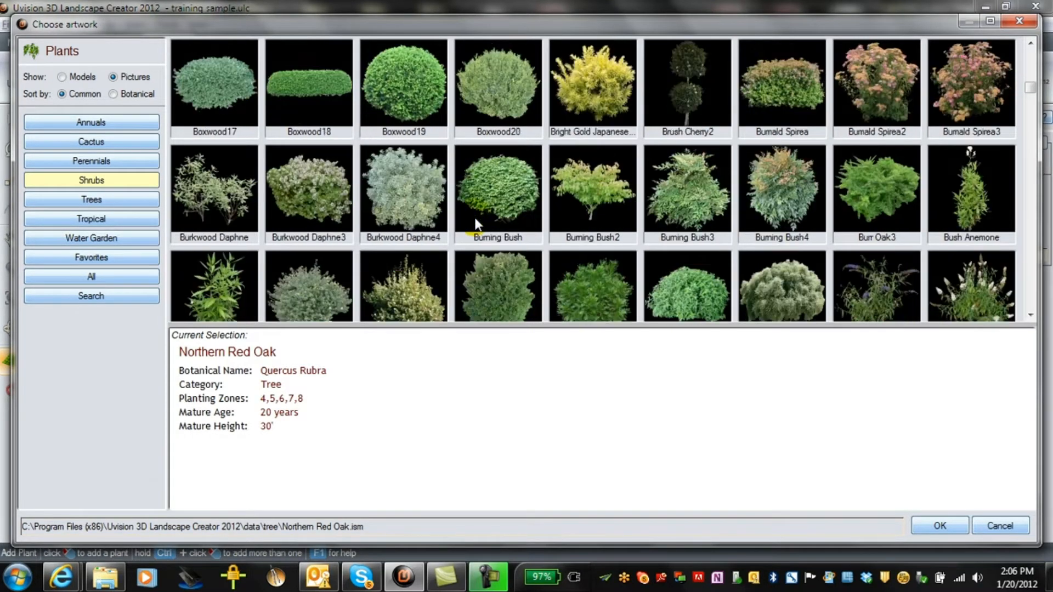
{"action": "scroll", "coordinate": [474, 217], "scroll_direction": "down", "scroll_amount": 5}
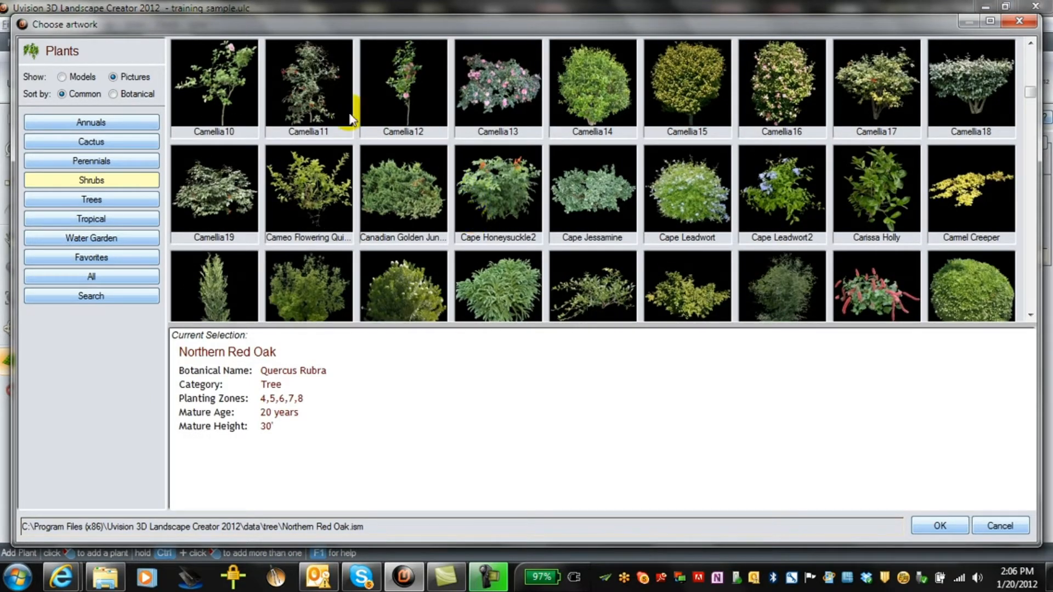
Step: Choose the Northern Red Oak tree model and plant it beside the driveway, next to the deck, and in the front yard near the hedge
{"action": "left_click", "coordinate": [68, 78]}
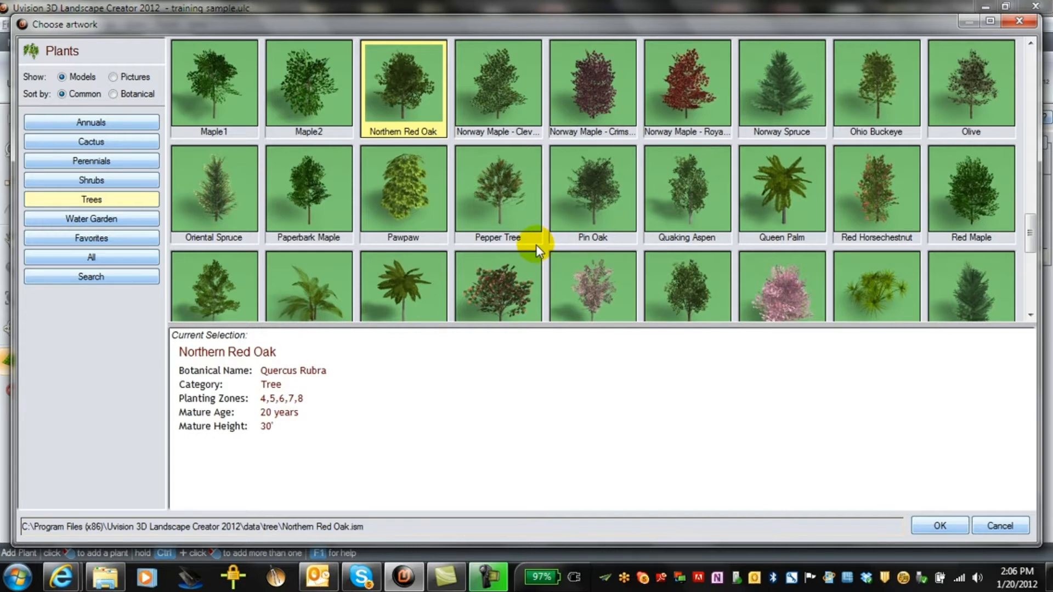
{"action": "double_click", "coordinate": [408, 95]}
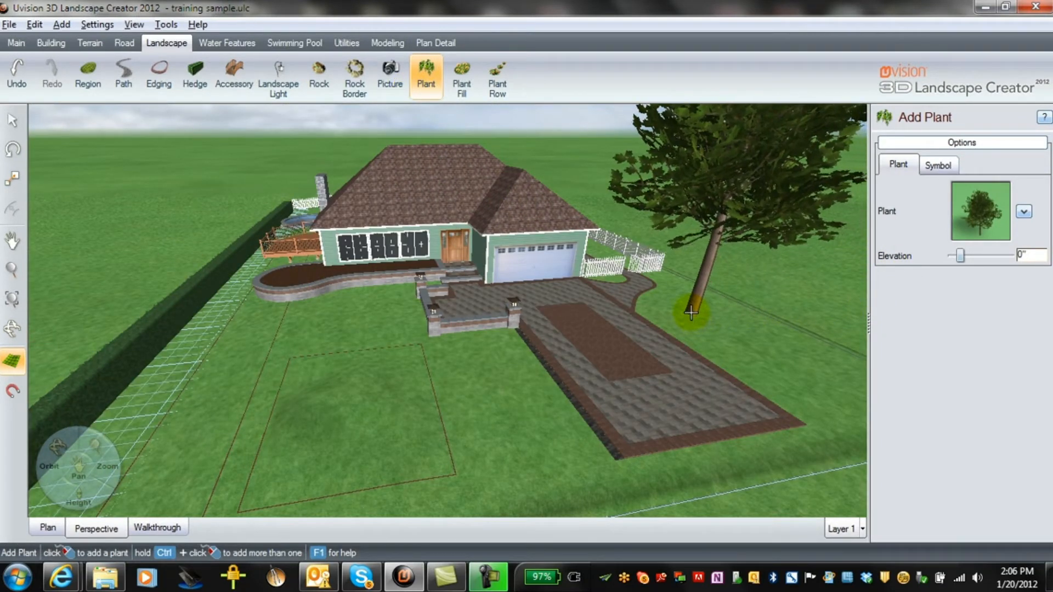
{"action": "left_click", "coordinate": [691, 313]}
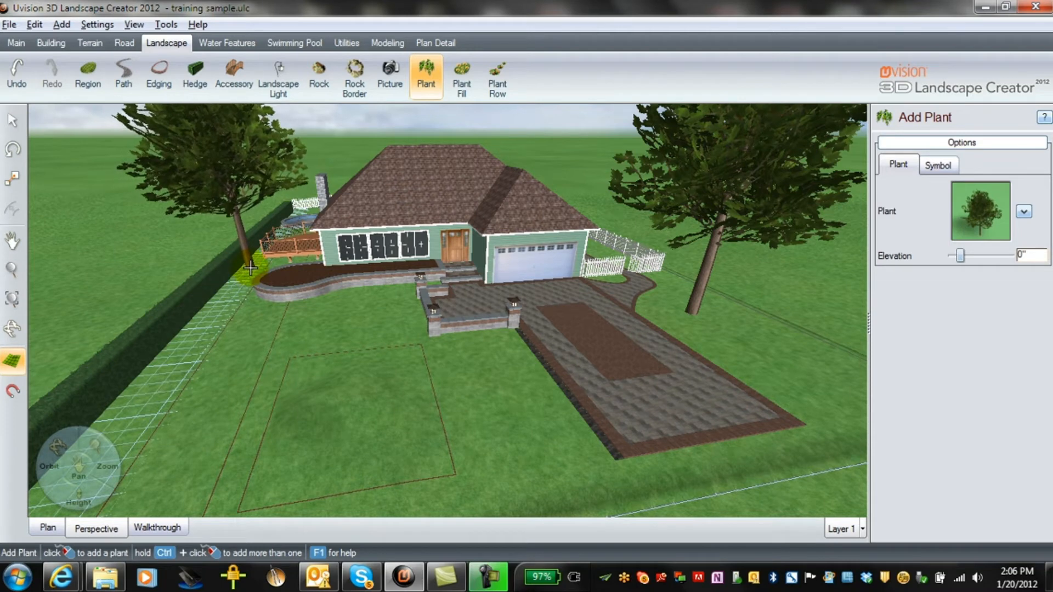
{"action": "left_click", "coordinate": [249, 268]}
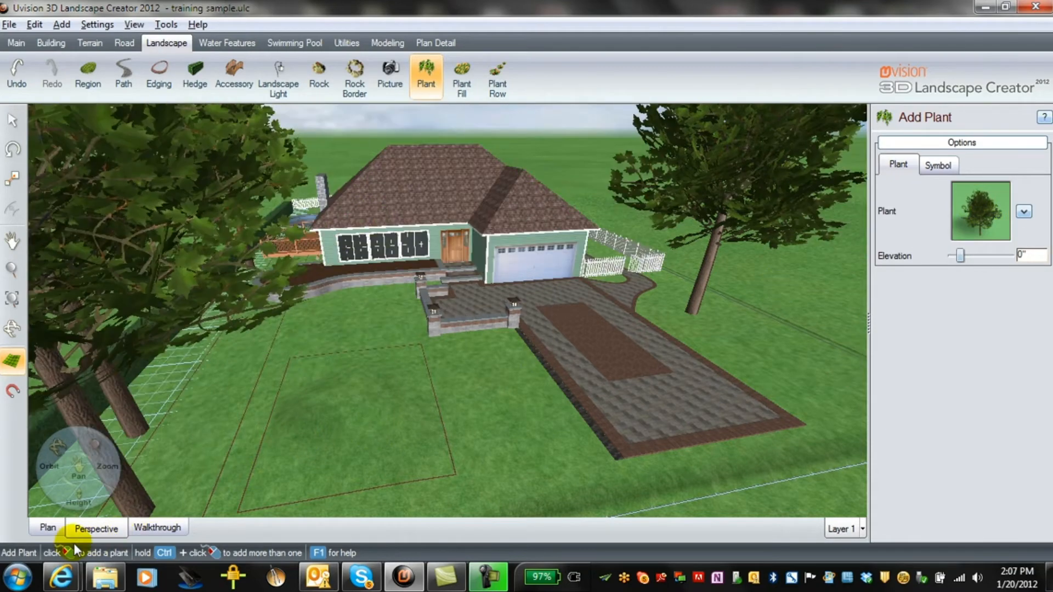
Step: Switch to the plan view and choose the American Arborvitae shrub model as the plant to add
{"action": "left_click", "coordinate": [48, 527]}
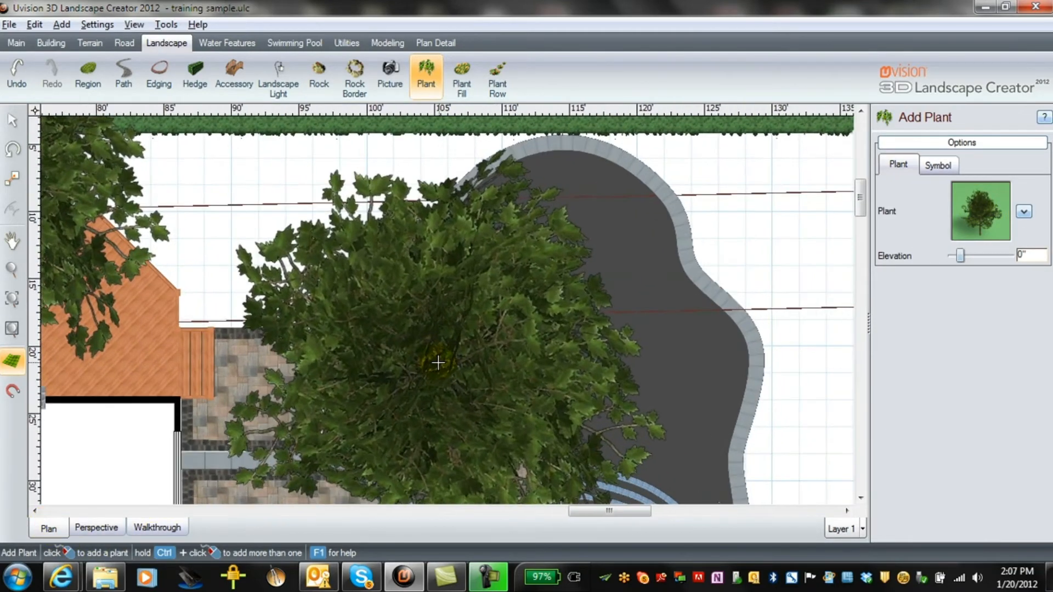
{"action": "scroll", "coordinate": [434, 357], "scroll_direction": "down", "scroll_amount": 5}
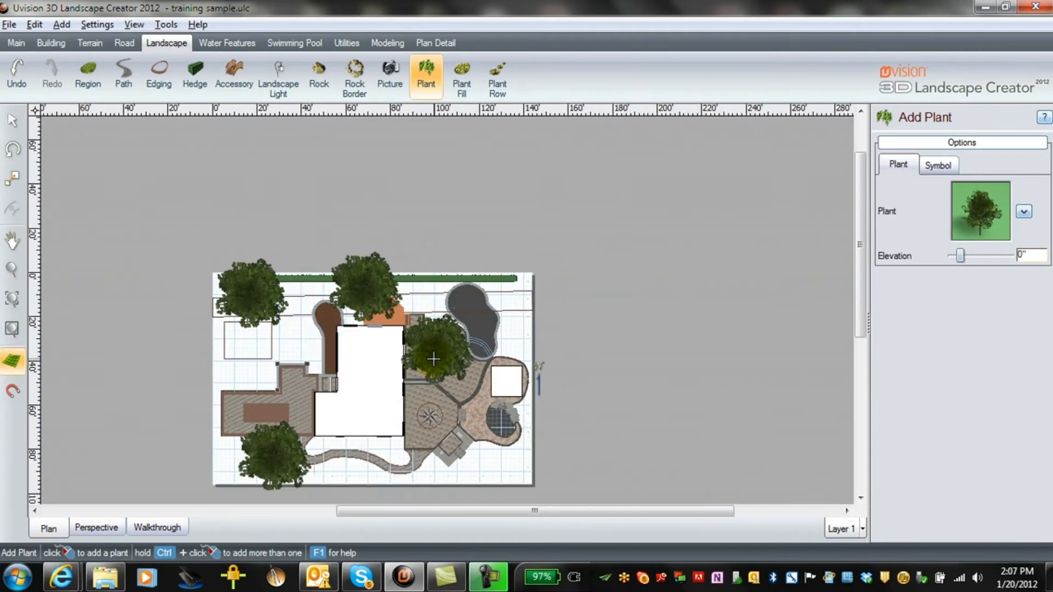
{"action": "left_click", "coordinate": [969, 215]}
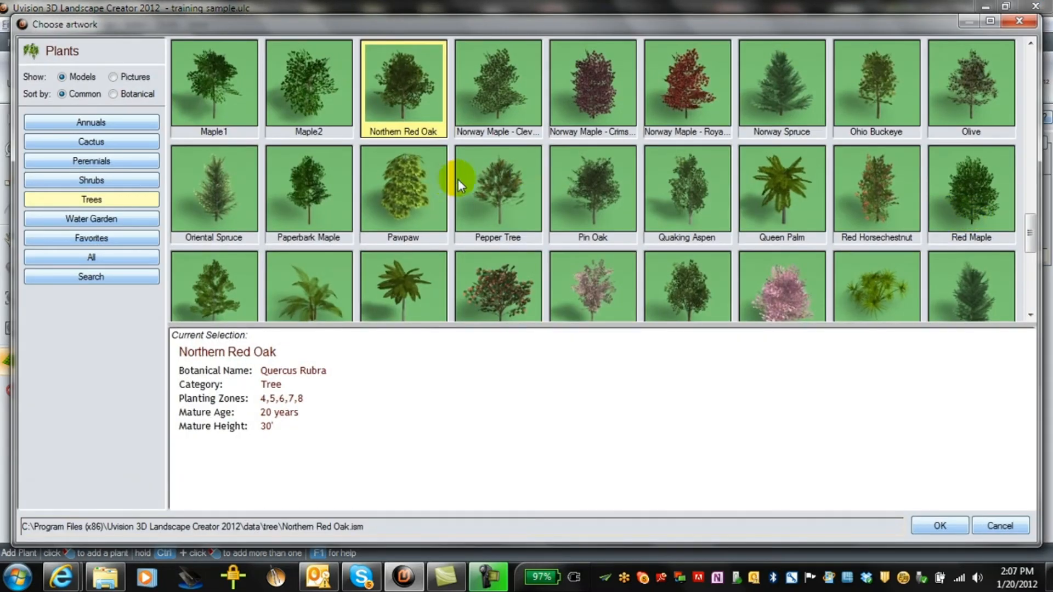
{"action": "left_click", "coordinate": [91, 181]}
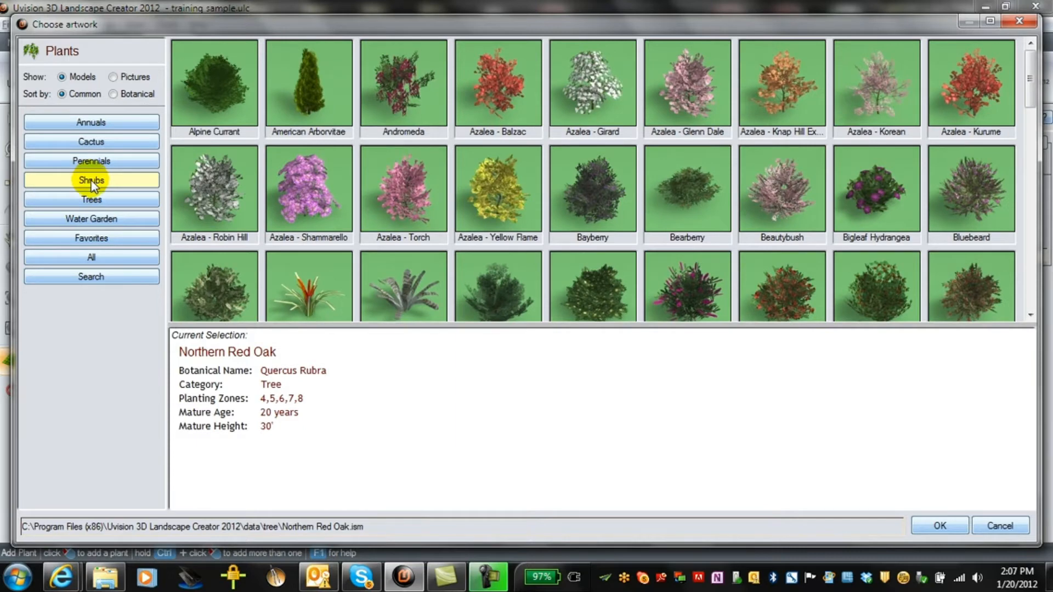
{"action": "double_click", "coordinate": [311, 102]}
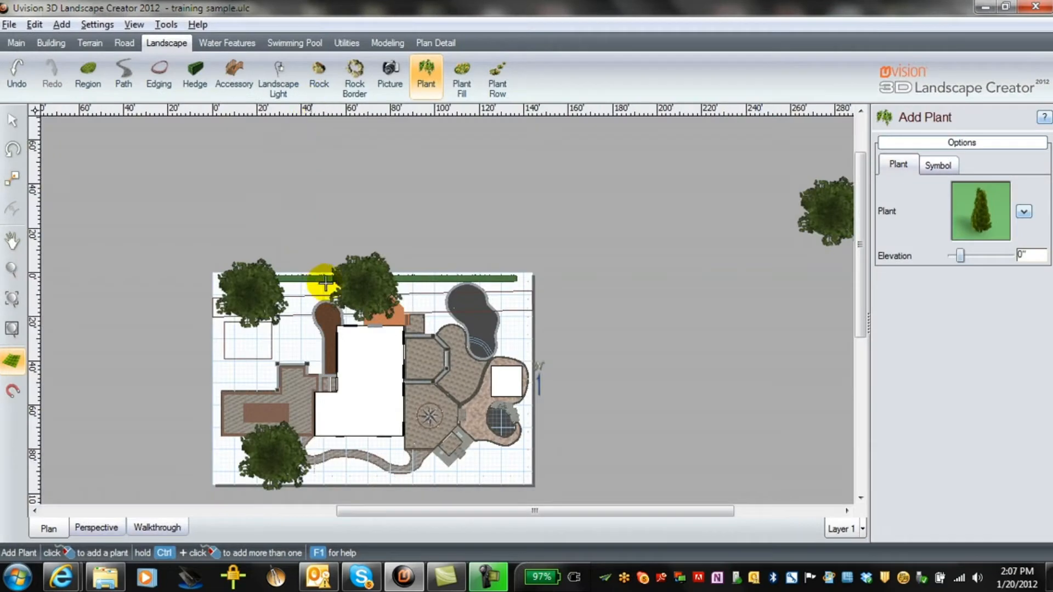
Step: Plant four arborvitae in the mulch bed along the house front, three in its rounded end and one near the entry steps, and view them in perspective
{"action": "scroll", "coordinate": [421, 359], "scroll_direction": "up", "scroll_amount": 2}
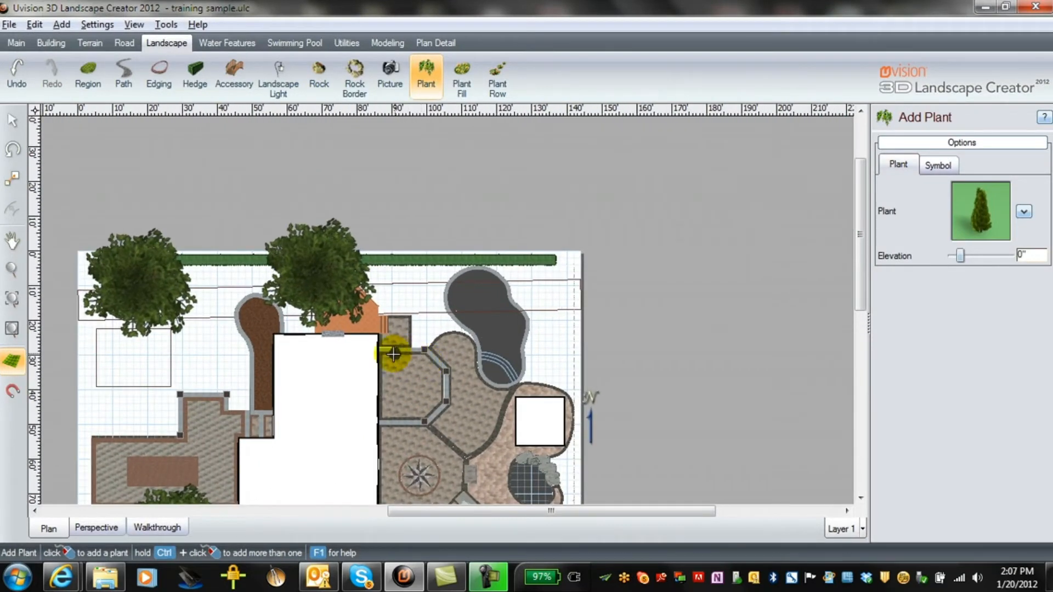
{"action": "scroll", "coordinate": [383, 359], "scroll_direction": "up", "scroll_amount": 2}
{"action": "middle_click_drag", "start_coordinate": [172, 431], "coordinate": [680, 299]}
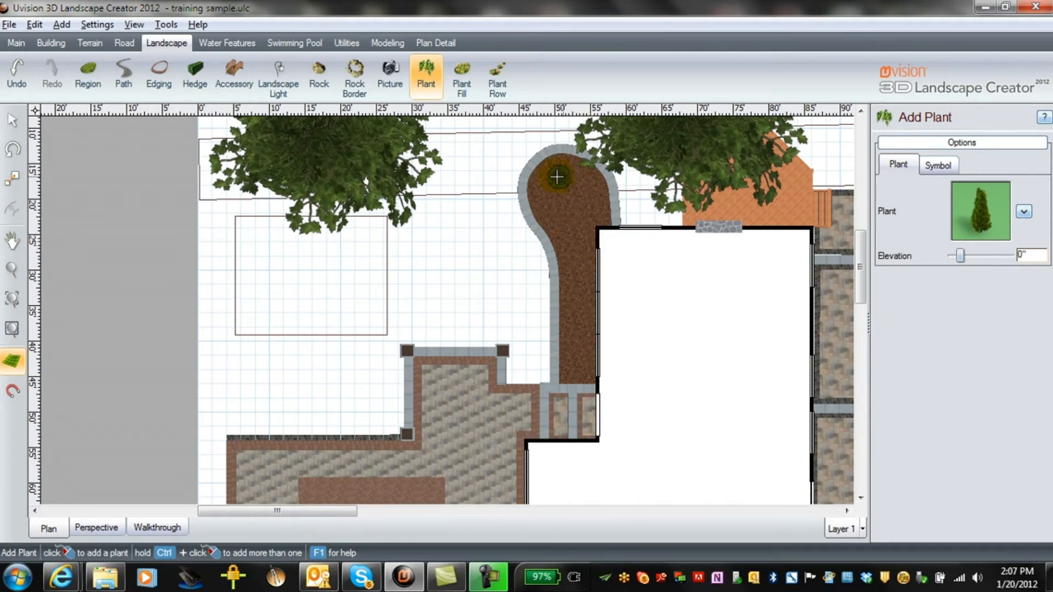
{"action": "left_click", "coordinate": [560, 183], "text": "ctrl"}
{"action": "left_click", "coordinate": [593, 199], "text": "ctrl"}
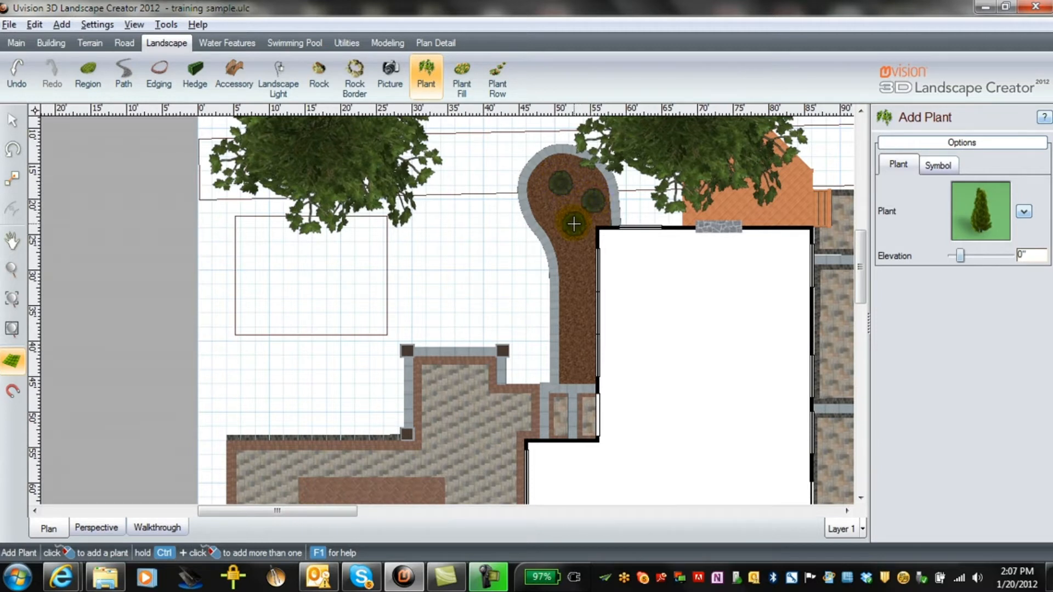
{"action": "left_click", "coordinate": [574, 223], "text": "ctrl"}
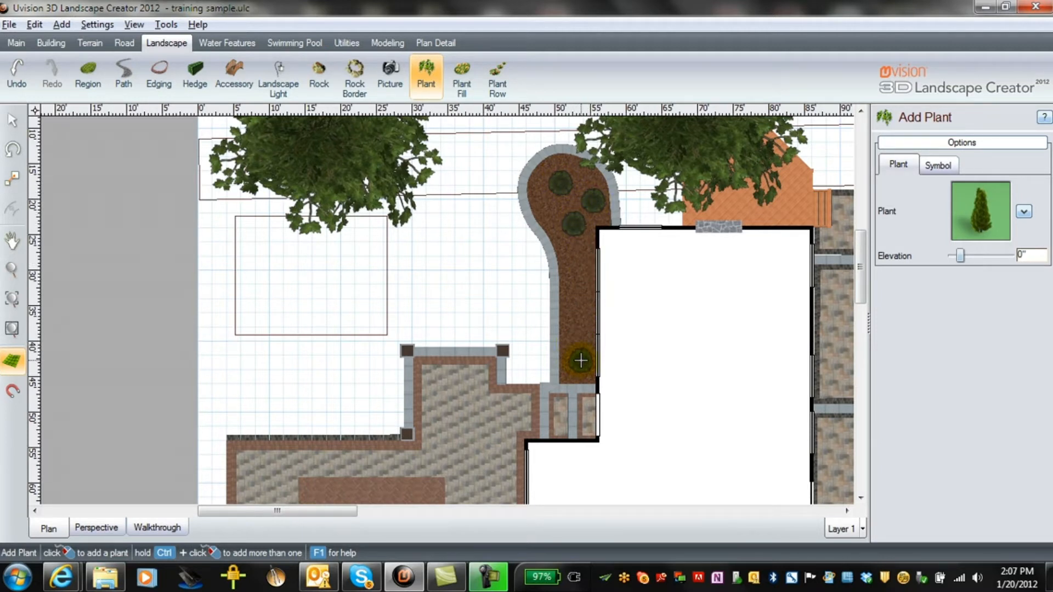
{"action": "left_click", "coordinate": [580, 360], "text": "ctrl"}
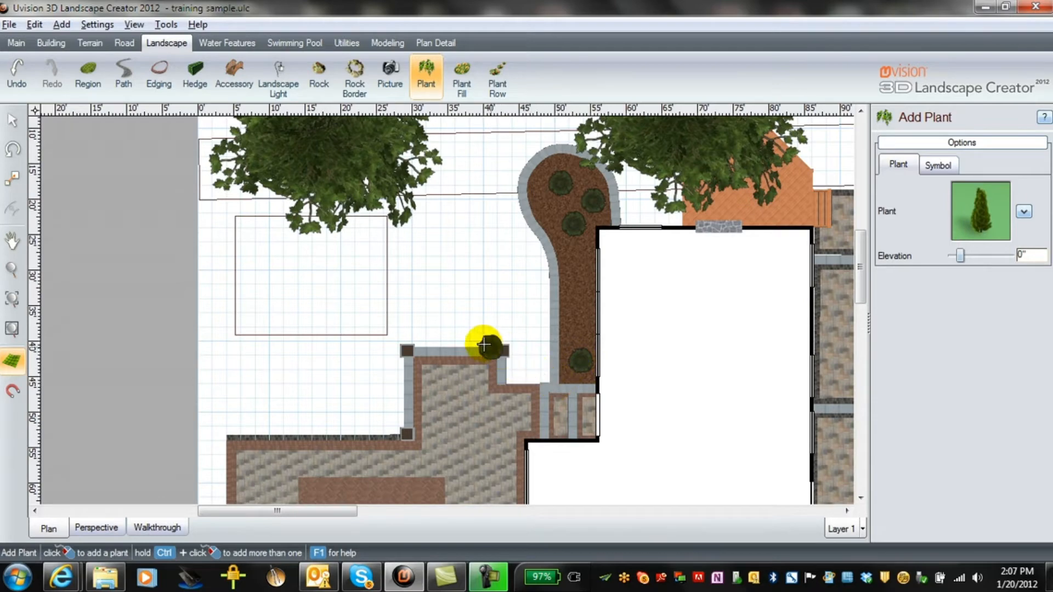
{"action": "left_click", "coordinate": [104, 527]}
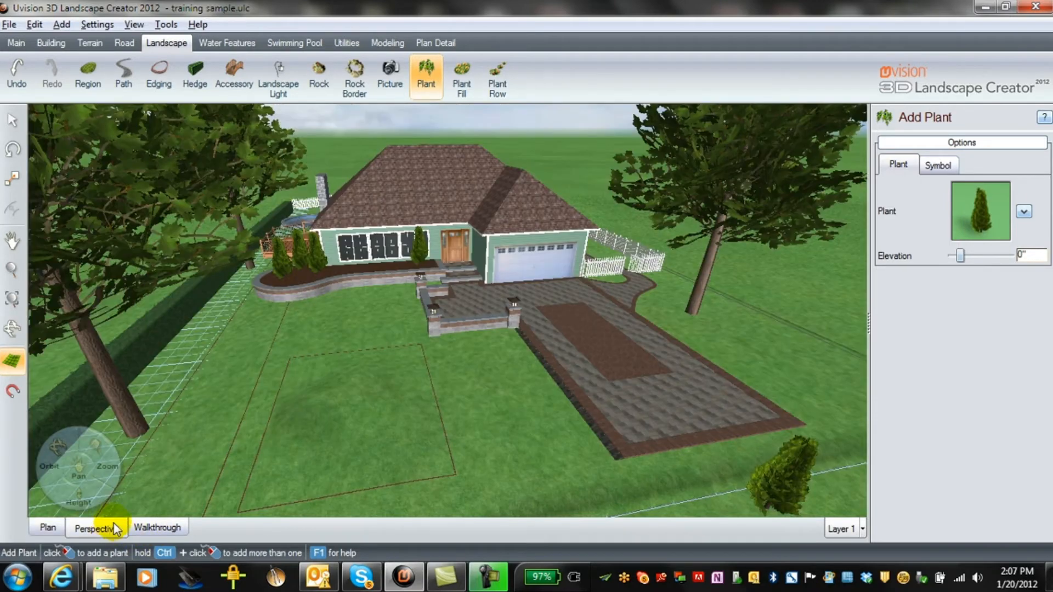
{"action": "scroll", "coordinate": [285, 456], "scroll_direction": "up", "scroll_amount": 2}
{"action": "middle_click_drag", "start_coordinate": [306, 424], "coordinate": [255, 421]}
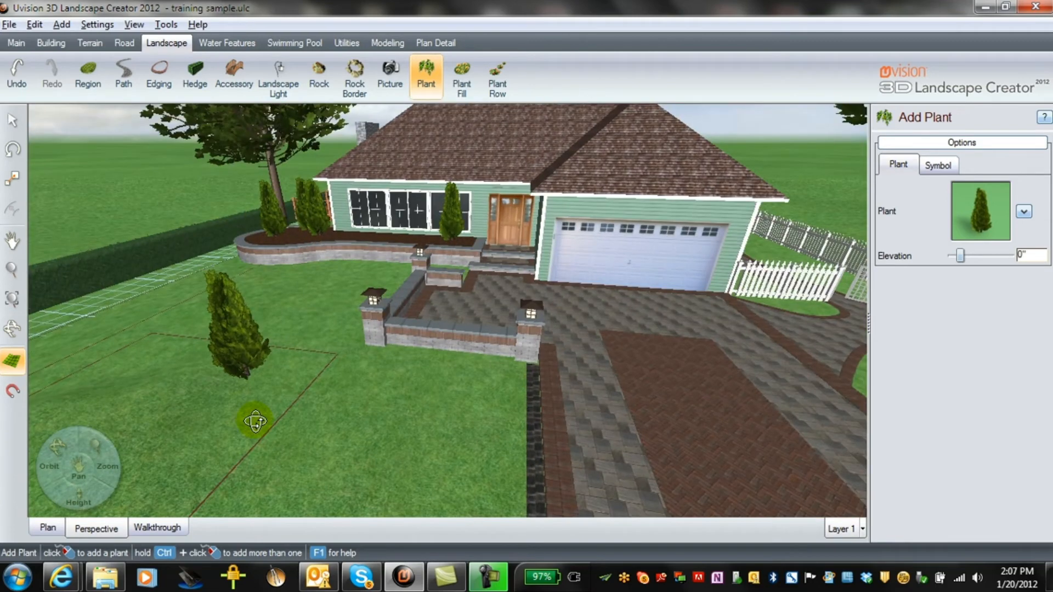
{"action": "left_click", "coordinate": [794, 346]}
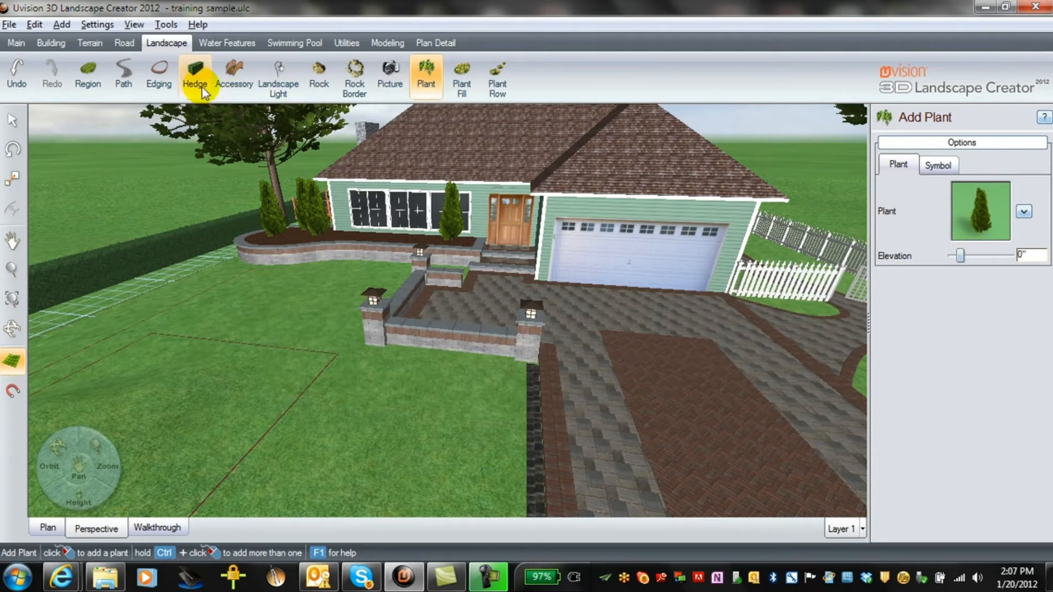
Step: Begin a mulch region in plan view, drawing its curved outer edge from the low patio wall around through the lawn to the driveway edge
{"action": "left_click", "coordinate": [88, 74]}
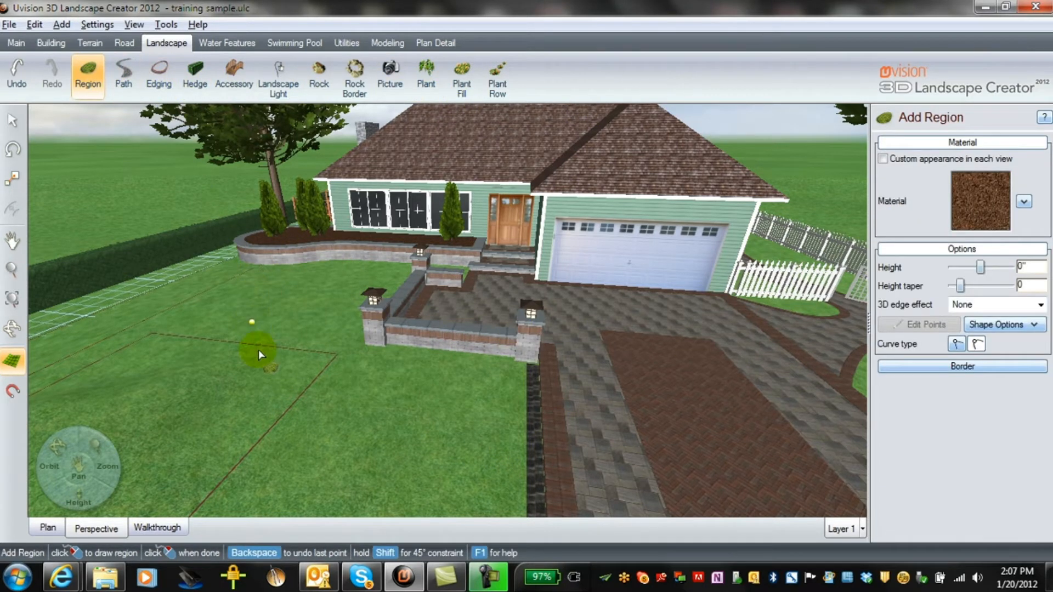
{"action": "middle_click_drag", "start_coordinate": [258, 378], "coordinate": [359, 432]}
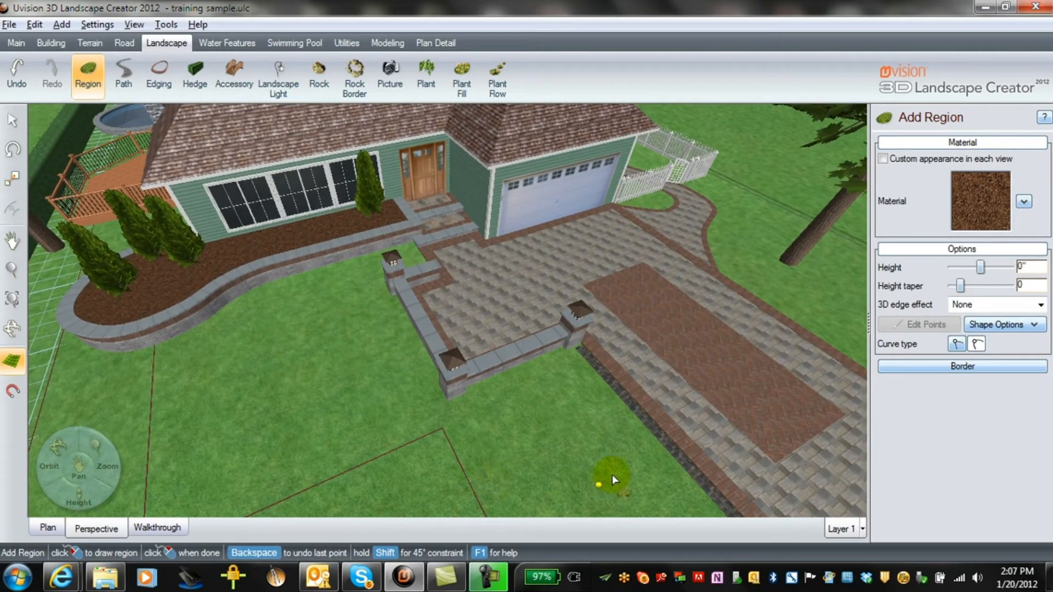
{"action": "left_click", "coordinate": [48, 529]}
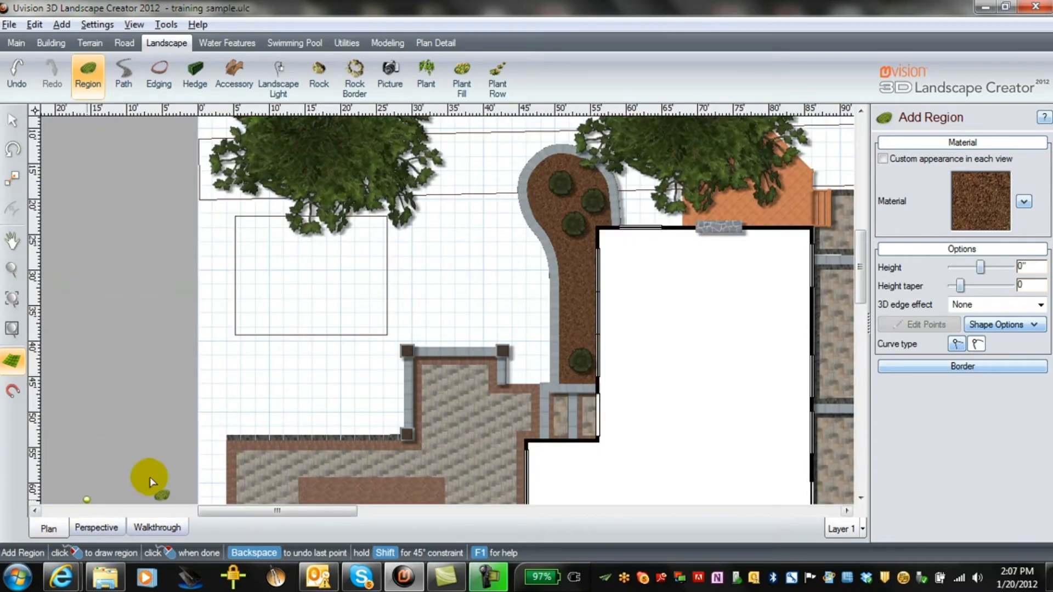
{"action": "scroll", "coordinate": [298, 351], "scroll_direction": "down", "scroll_amount": 3}
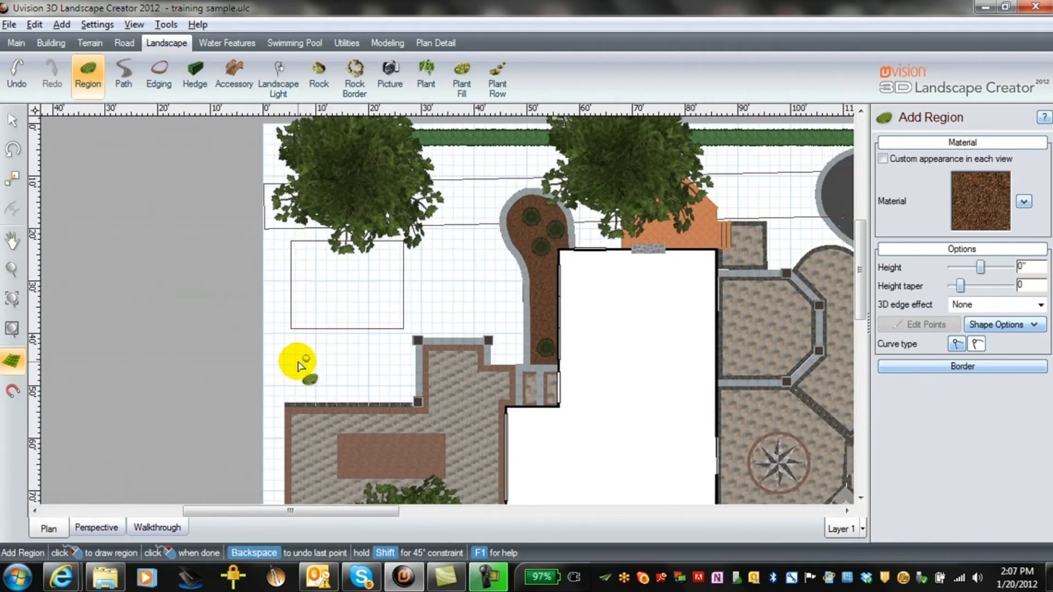
{"action": "left_click", "coordinate": [454, 334]}
{"action": "left_click", "coordinate": [443, 307]}
{"action": "left_click", "coordinate": [405, 296]}
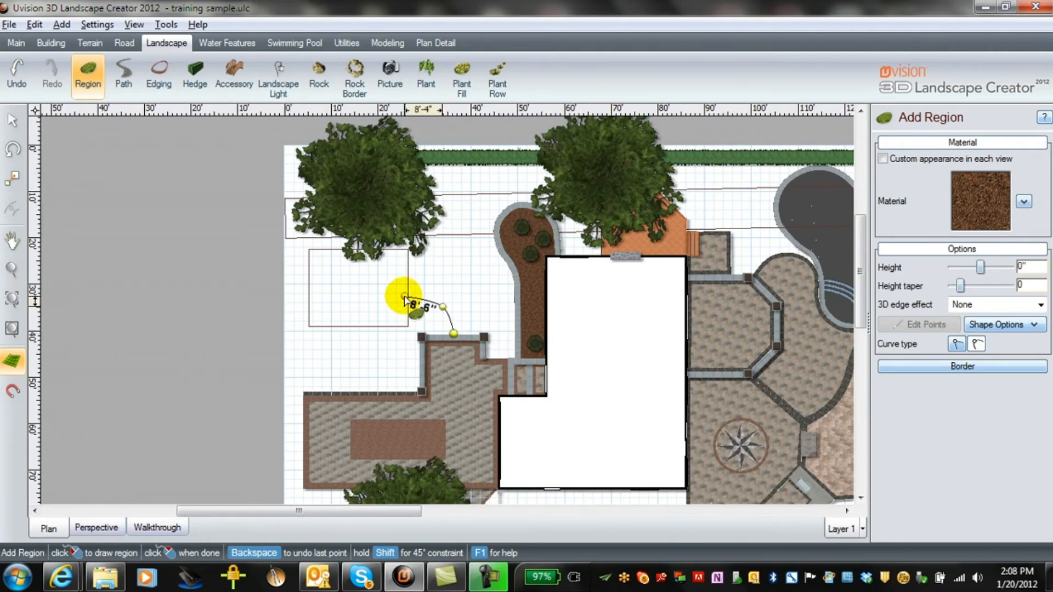
{"action": "left_click", "coordinate": [386, 311]}
{"action": "left_click", "coordinate": [380, 329]}
{"action": "left_click", "coordinate": [378, 347]}
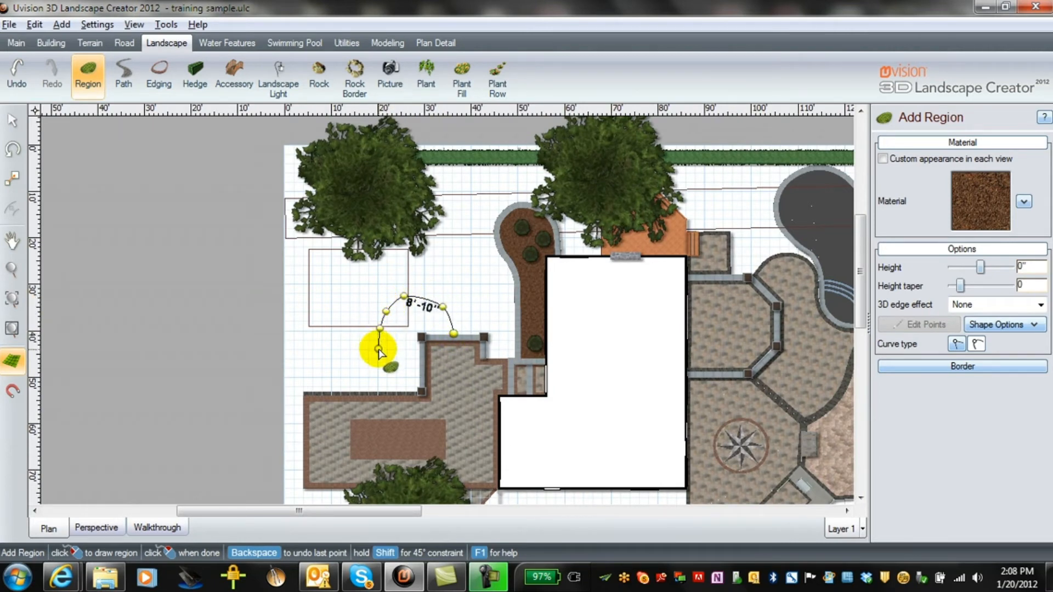
{"action": "left_click", "coordinate": [385, 367]}
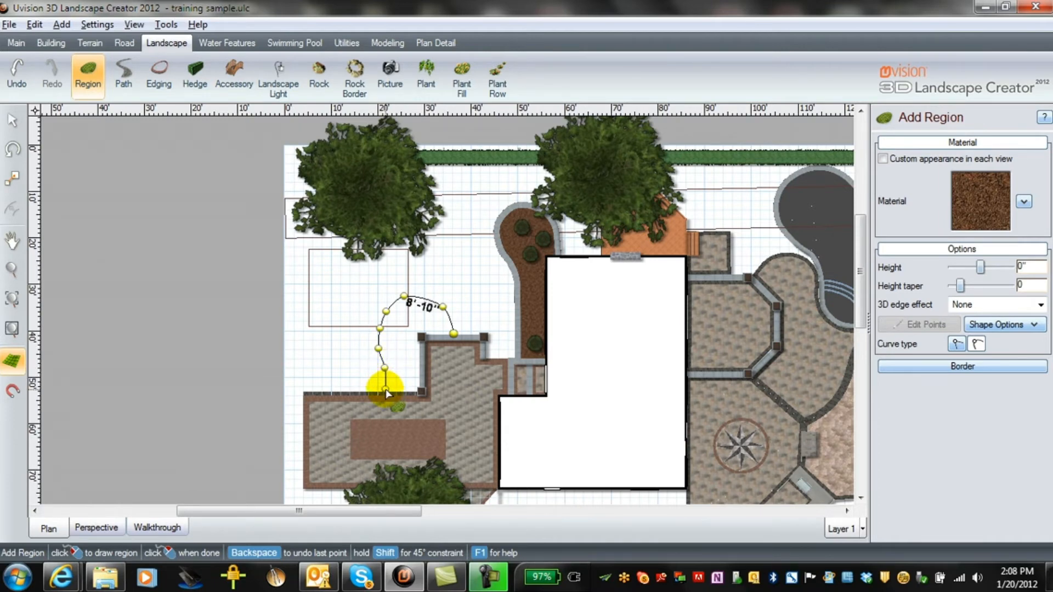
Step: Change the curve type to straight segments and close the region along the driveway edge and the low wall back to its first point
{"action": "left_click", "coordinate": [977, 344]}
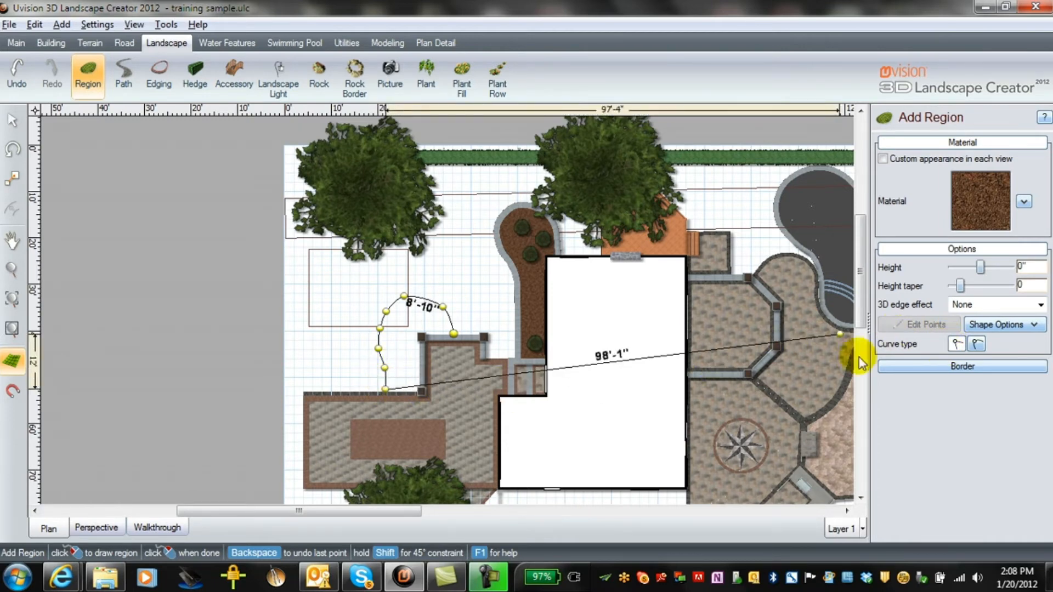
{"action": "left_click", "coordinate": [419, 391]}
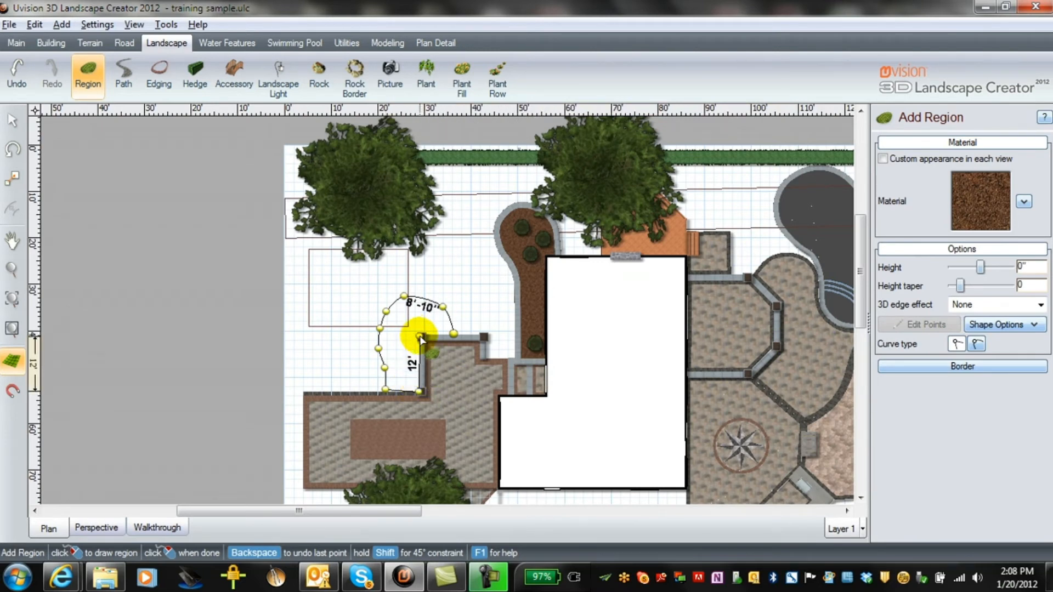
{"action": "left_click", "coordinate": [420, 335]}
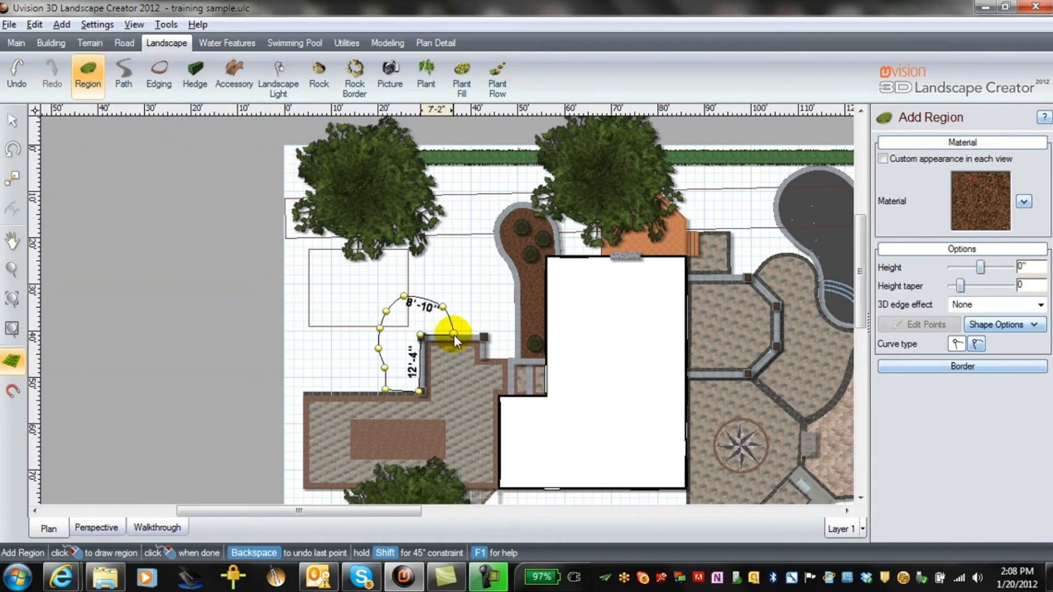
{"action": "left_click", "coordinate": [454, 334]}
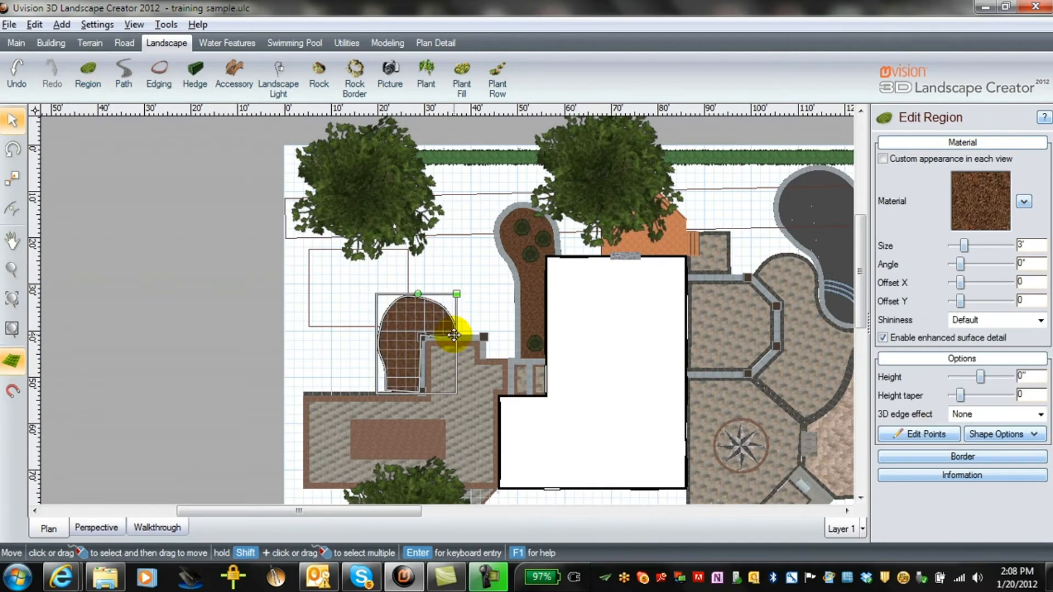
Step: Switch to the perspective view and copy the end arborvitae twice into the new mulch region, one near each end of the low wall
{"action": "left_click", "coordinate": [97, 527]}
{"action": "right_click_drag", "start_coordinate": [331, 434], "coordinate": [295, 343]}
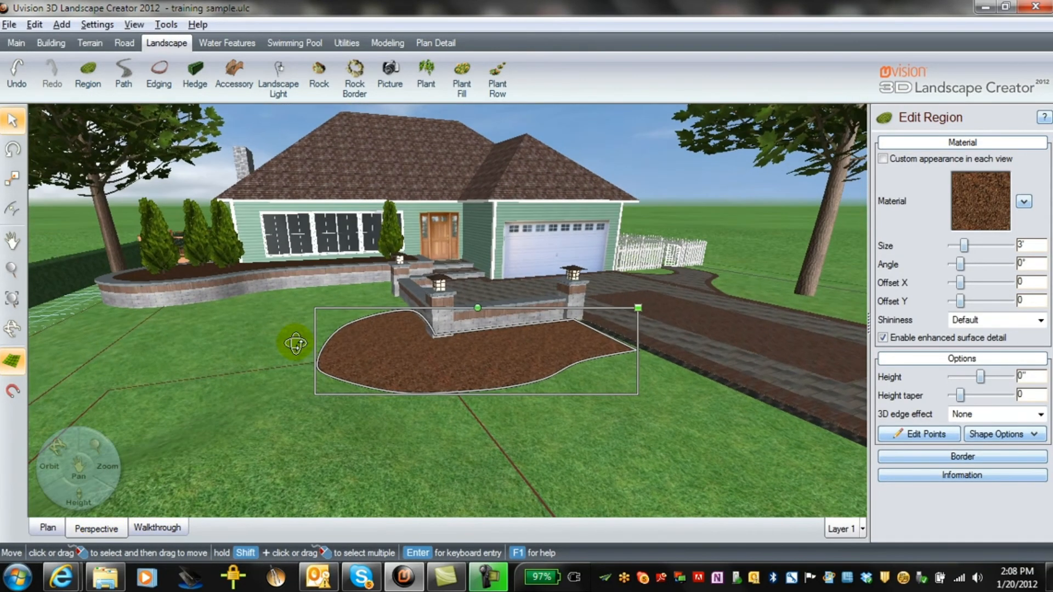
{"action": "left_click", "coordinate": [228, 240]}
{"action": "left_click", "coordinate": [230, 241]}
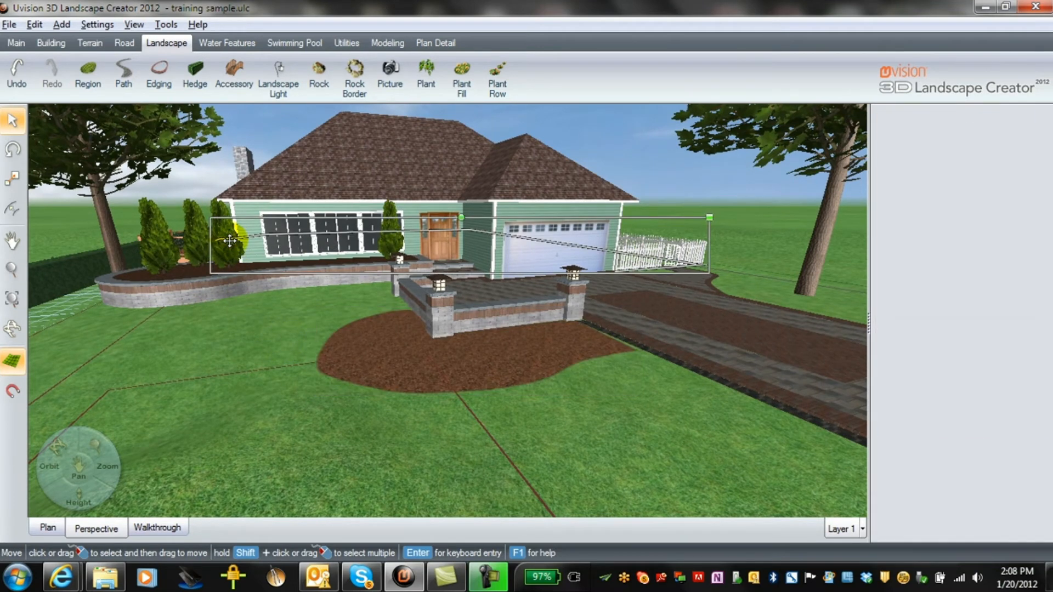
{"action": "left_click", "coordinate": [229, 241]}
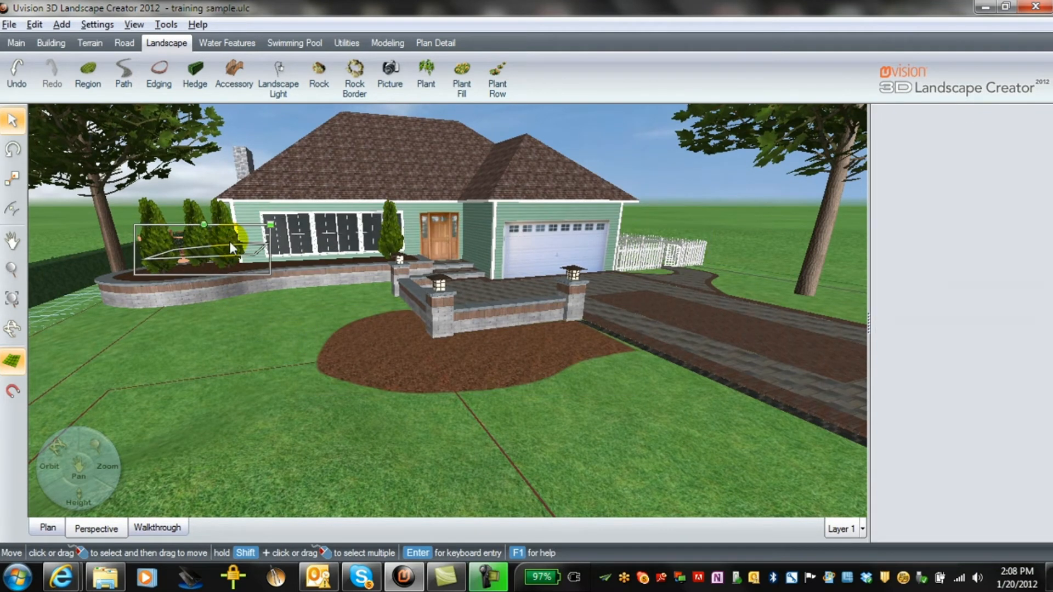
{"action": "left_click", "coordinate": [174, 239]}
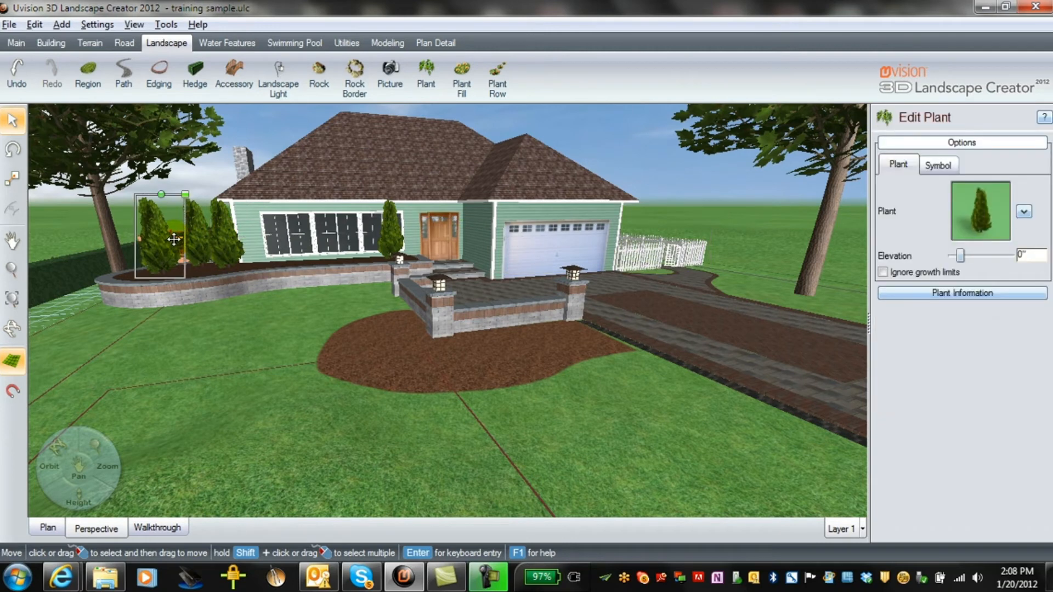
{"action": "left_click_drag", "start_coordinate": [174, 239], "coordinate": [414, 353]}
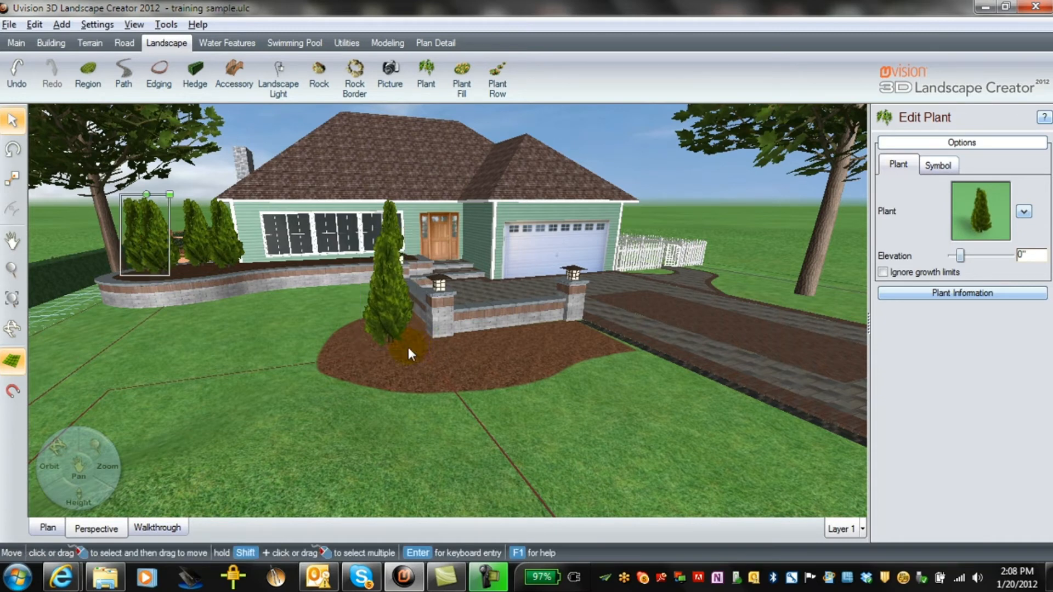
{"action": "left_click_drag", "start_coordinate": [140, 246], "coordinate": [582, 378]}
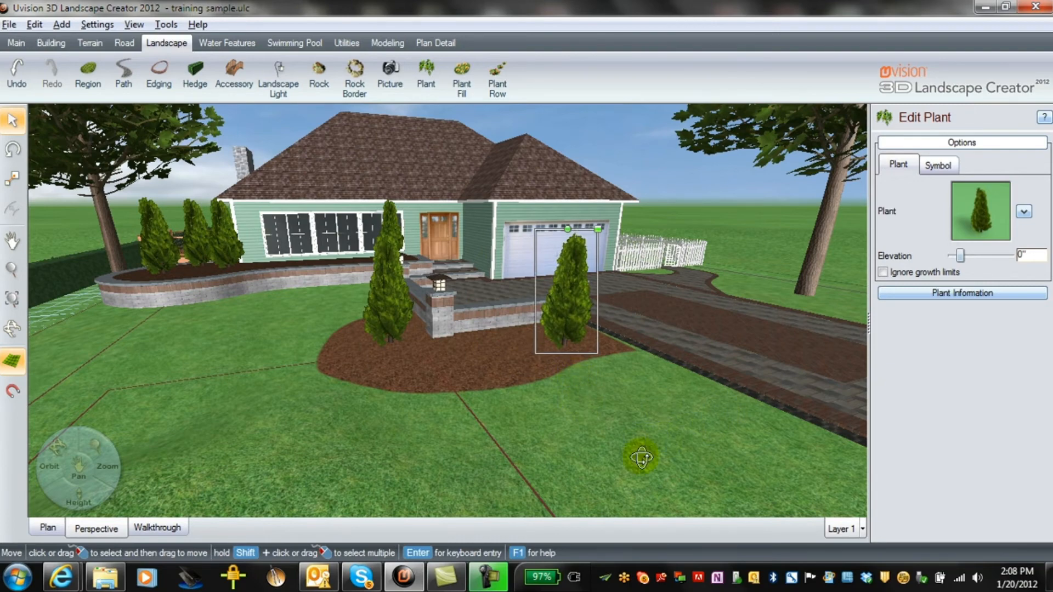
Step: Add an Azalea - Shammarello shrub to the new mulch region, in front of the wall between the two arborvitae
{"action": "middle_click_drag", "start_coordinate": [642, 457], "coordinate": [627, 499]}
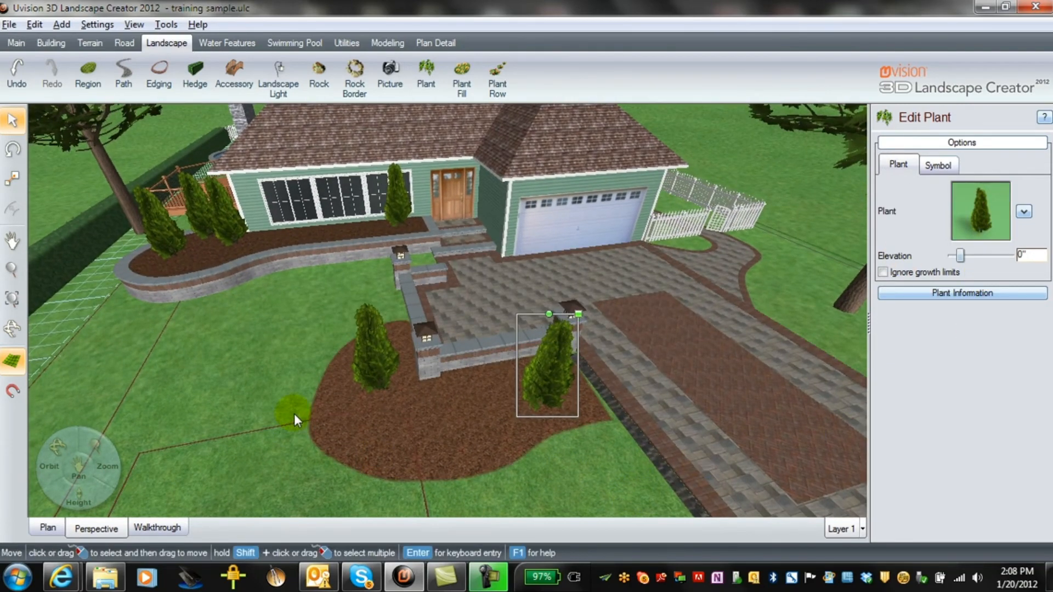
{"action": "left_click", "coordinate": [252, 336]}
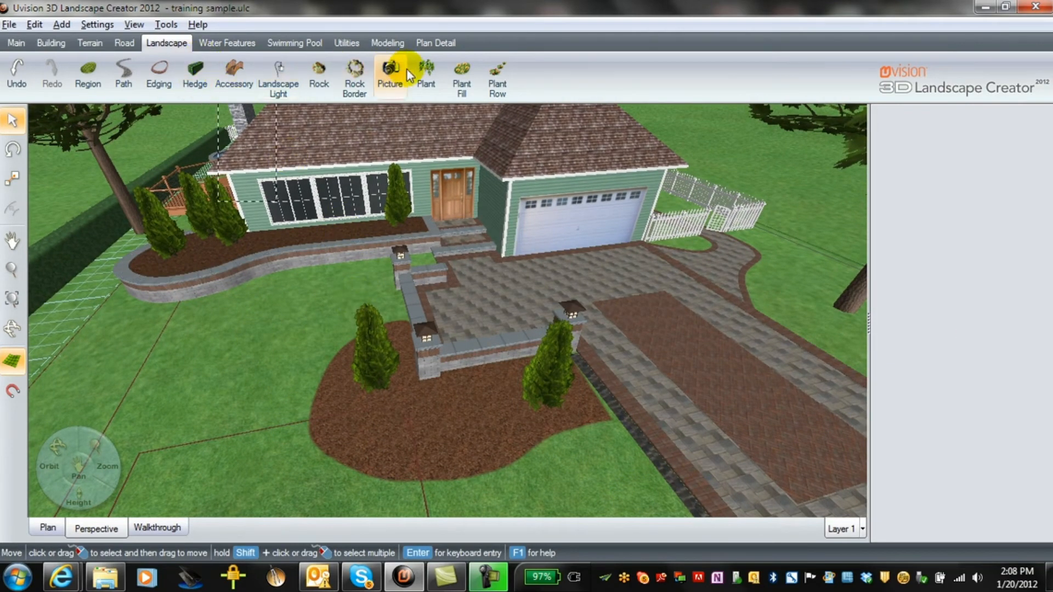
{"action": "left_click", "coordinate": [425, 69]}
{"action": "left_click", "coordinate": [974, 210]}
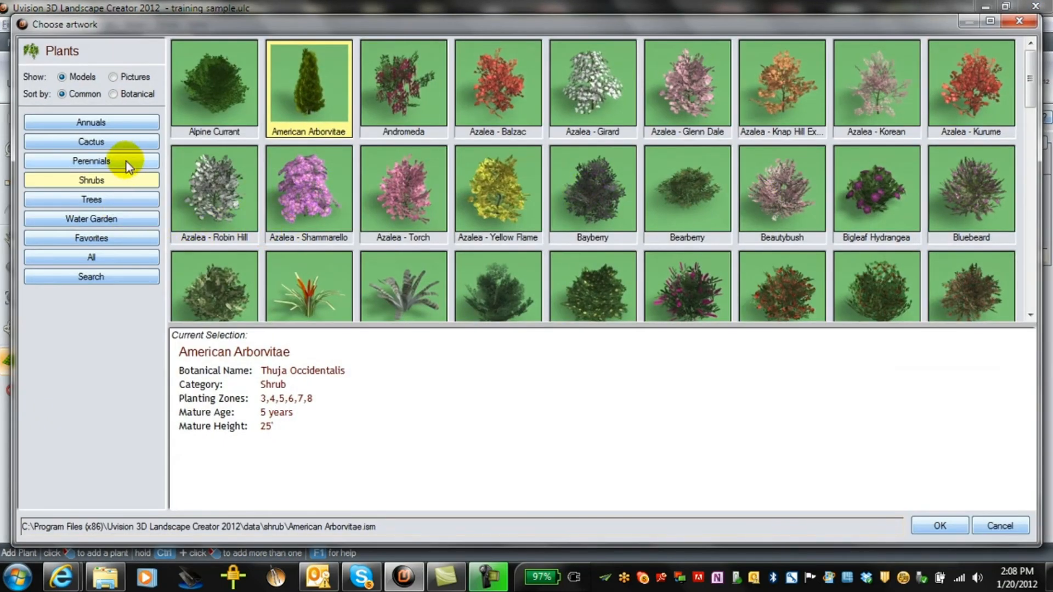
{"action": "double_click", "coordinate": [314, 205]}
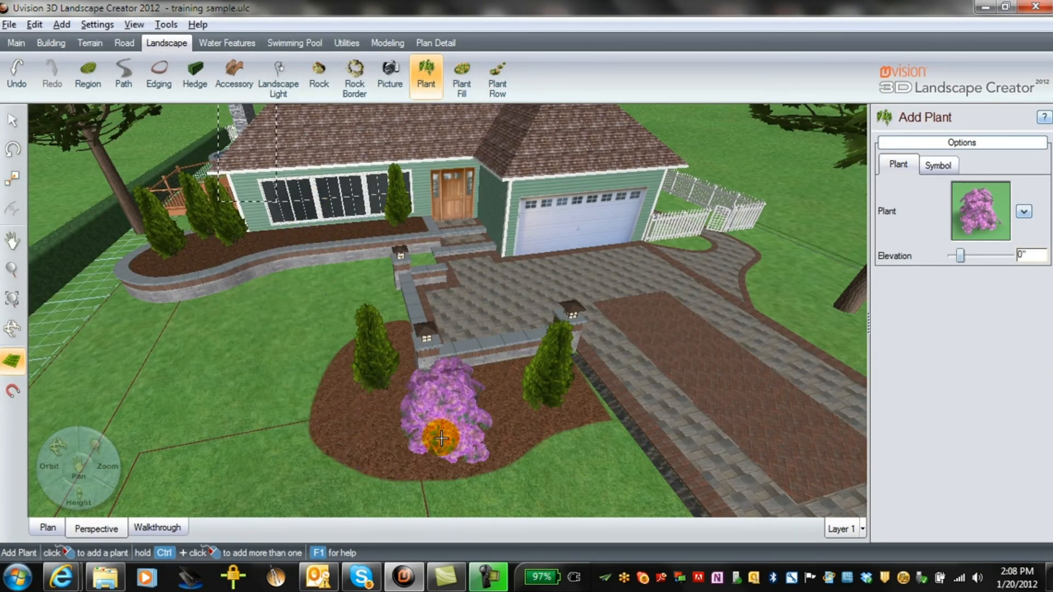
{"action": "left_click", "coordinate": [436, 428]}
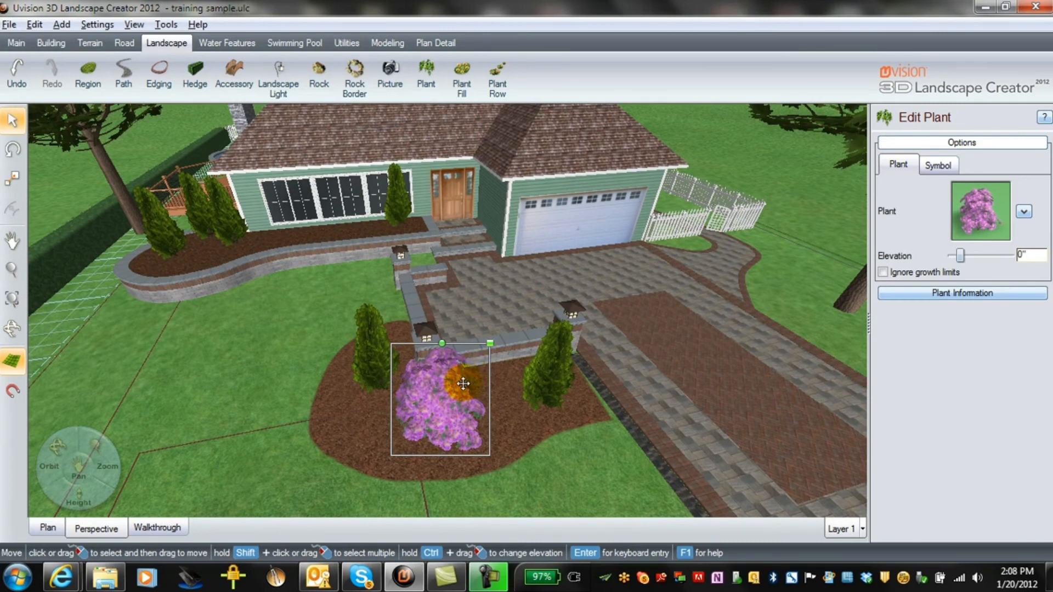
Step: Copy the azalea to the raised bed along the house, scale the copy down, and place it in front of the arborvitae group
{"action": "left_click_drag", "start_coordinate": [455, 381], "coordinate": [277, 231]}
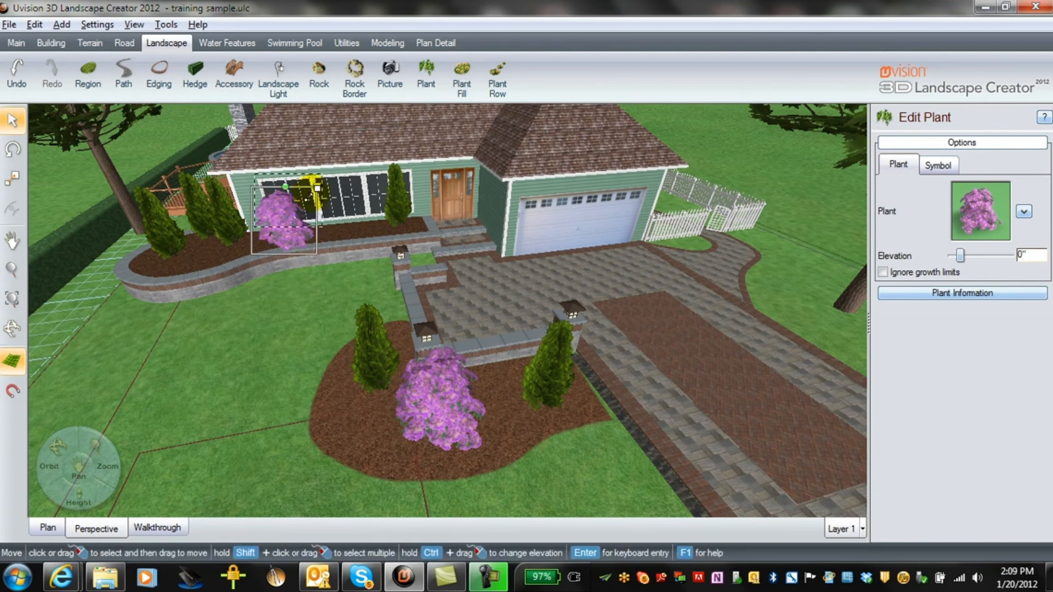
{"action": "left_click_drag", "start_coordinate": [319, 187], "coordinate": [310, 199]}
{"action": "left_click_drag", "start_coordinate": [282, 232], "coordinate": [200, 253]}
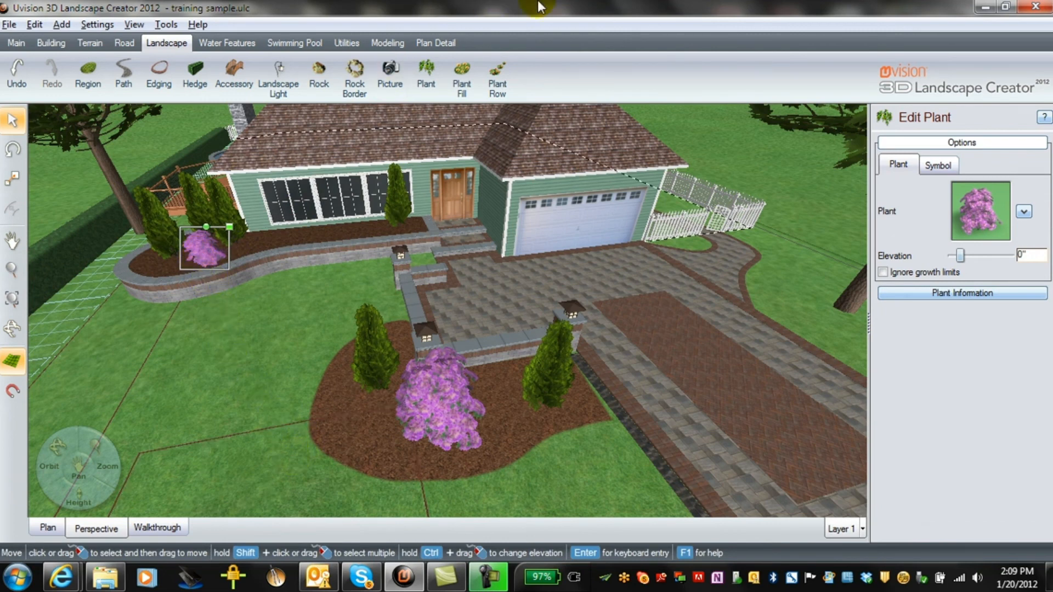
Step: Paste another copy of the small azalea and move it to the white fence beside the garage
{"action": "key", "text": "ctrl+v"}
{"action": "left_click_drag", "start_coordinate": [406, 336], "coordinate": [694, 228]}
{"action": "left_click", "coordinate": [483, 419]}
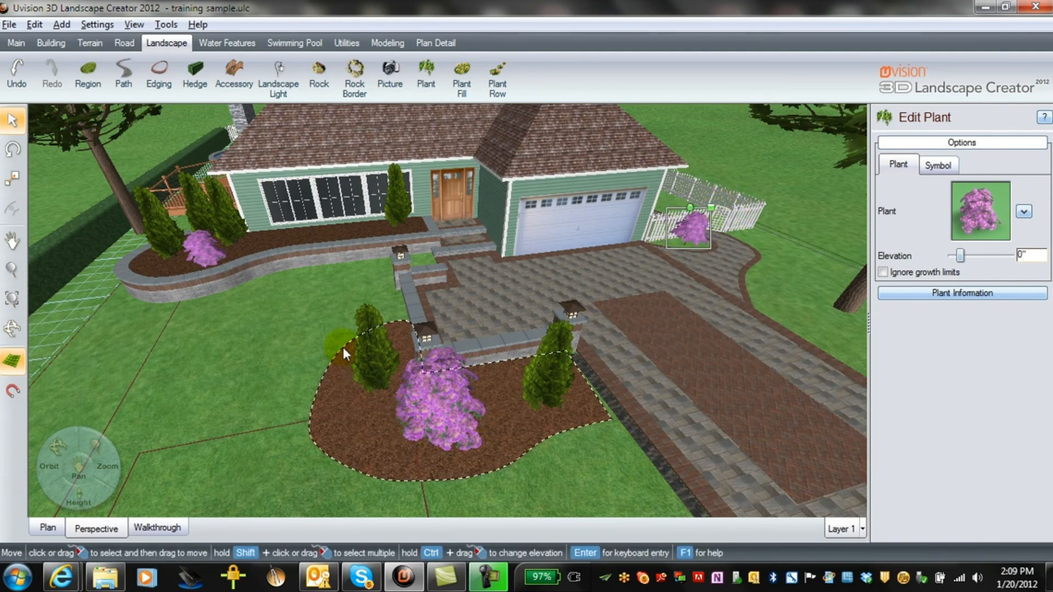